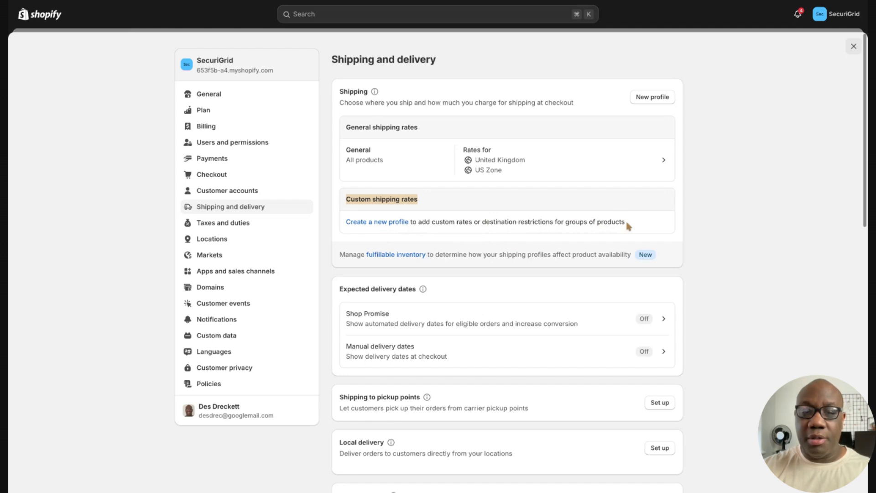
Create a new shipping profile named 'Funky Products' and open its list of products to include
{"action": "left_click", "coordinate": [393, 222]}
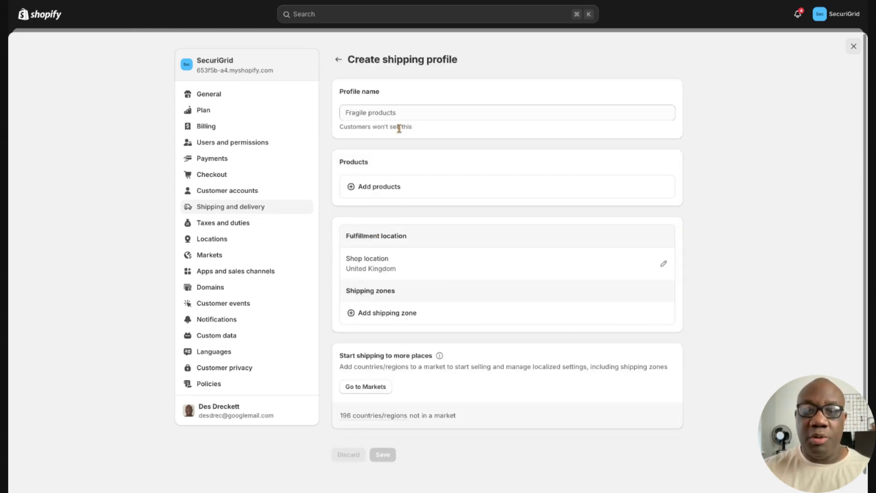
{"action": "left_click", "coordinate": [404, 114]}
{"action": "type", "text": "F"}
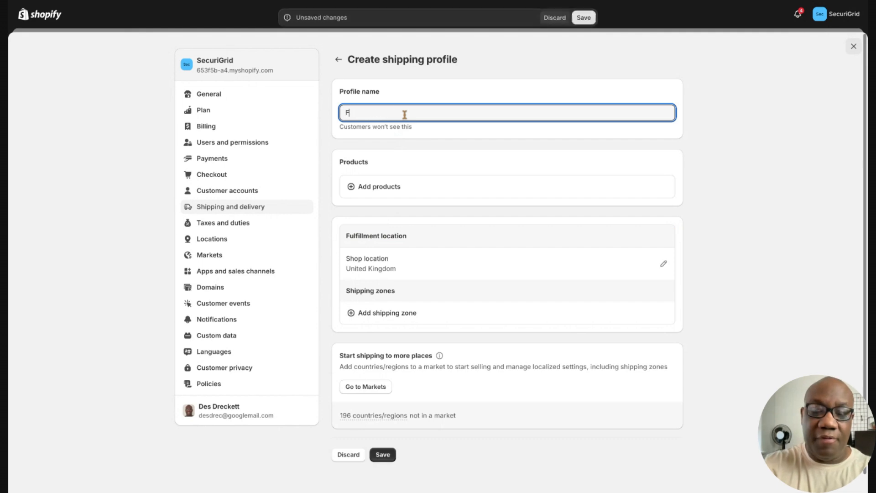
{"action": "type", "text": "unky Product"}
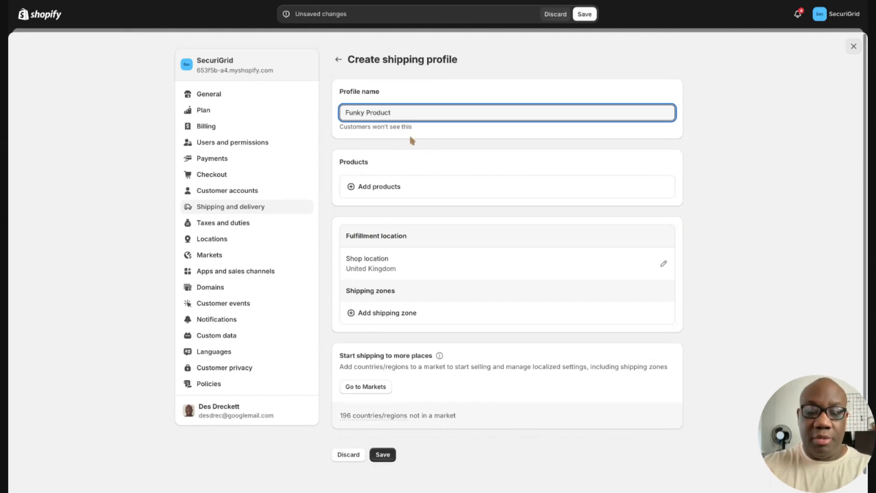
{"action": "type", "text": "as"}
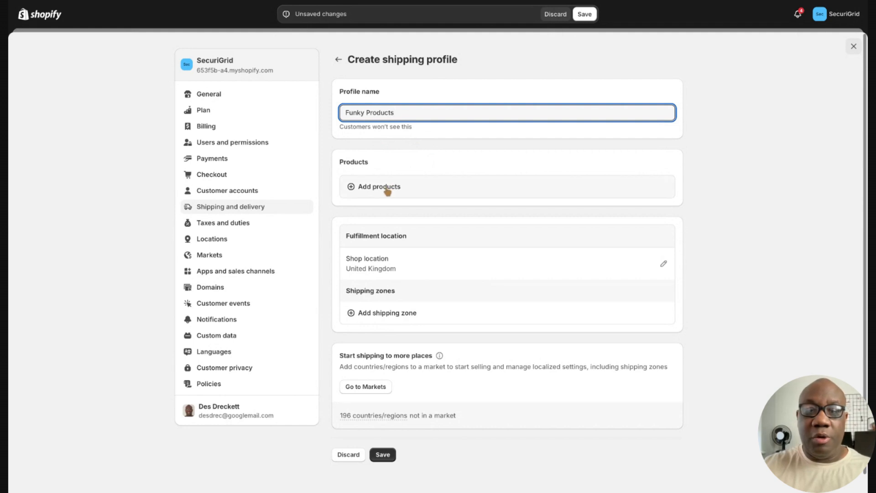
{"action": "left_click", "coordinate": [387, 191]}
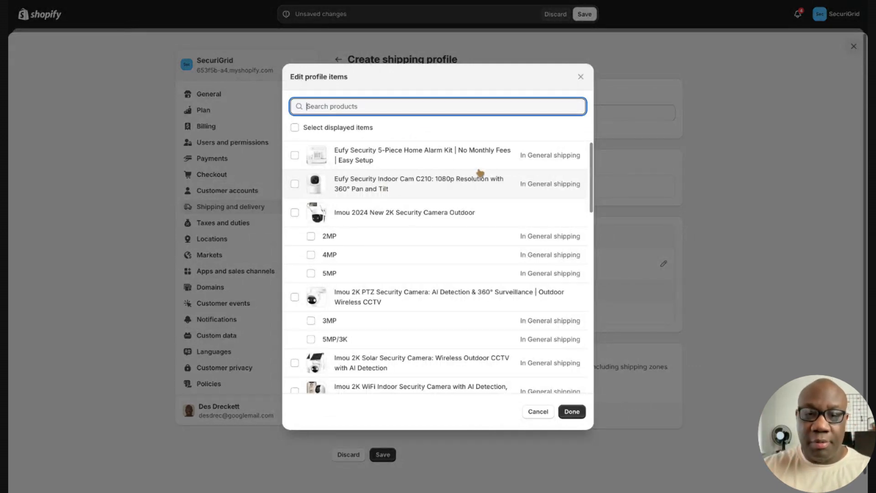
Add the SecuriGrid Extra Large Key Lock Box, with both Black and Grey variants, to the profile
{"action": "left_click", "coordinate": [592, 187]}
{"action": "scroll", "coordinate": [442, 267], "scroll_direction": "down", "scroll_amount": 6}
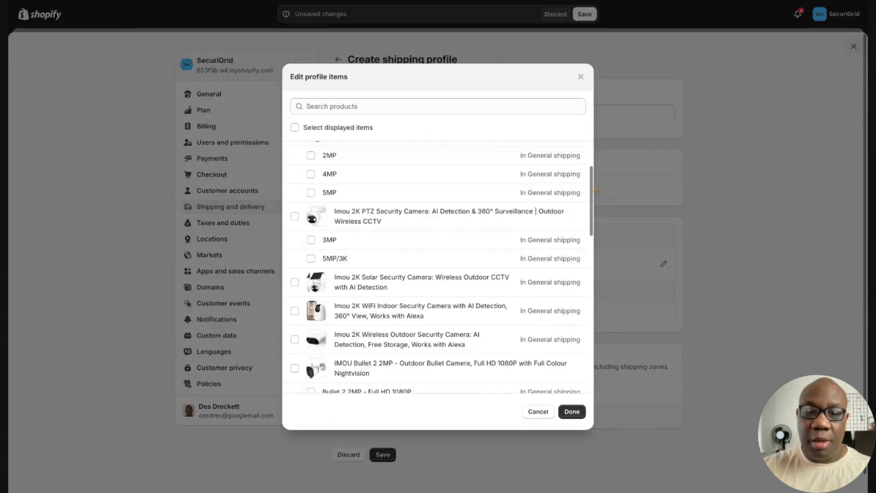
{"action": "scroll", "coordinate": [595, 189], "scroll_direction": "down", "scroll_amount": 3}
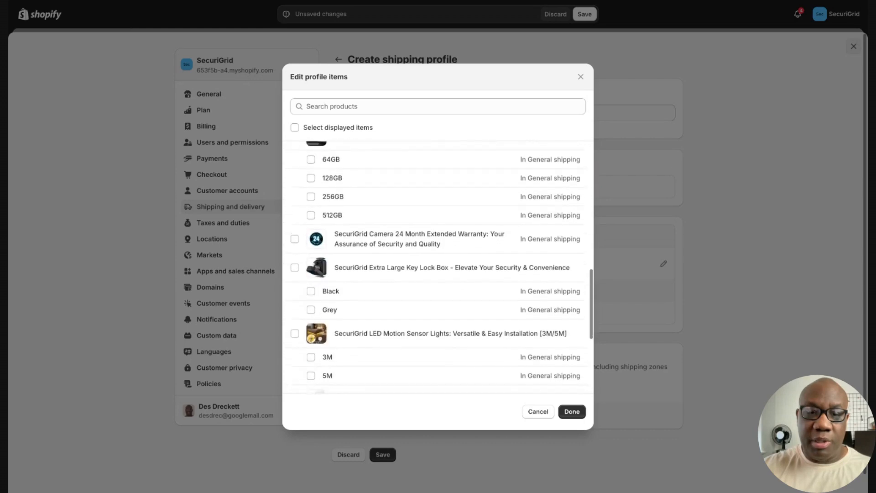
{"action": "left_click", "coordinate": [295, 265]}
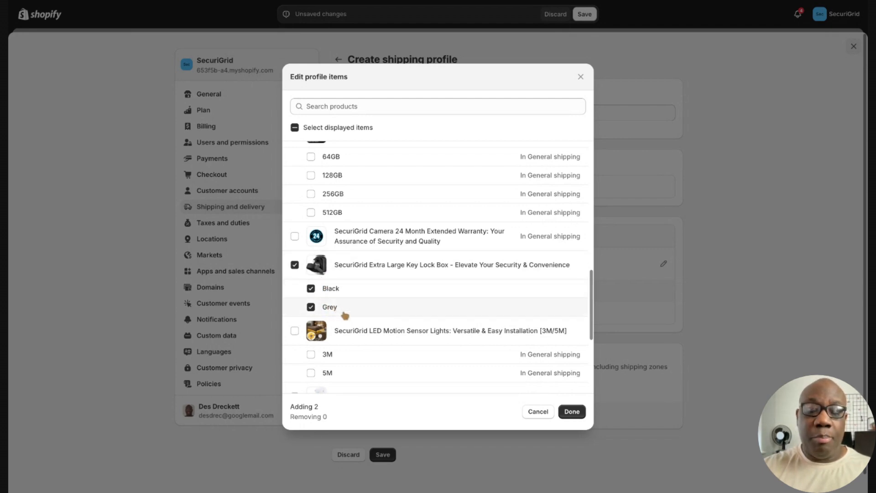
{"action": "left_click", "coordinate": [572, 412]}
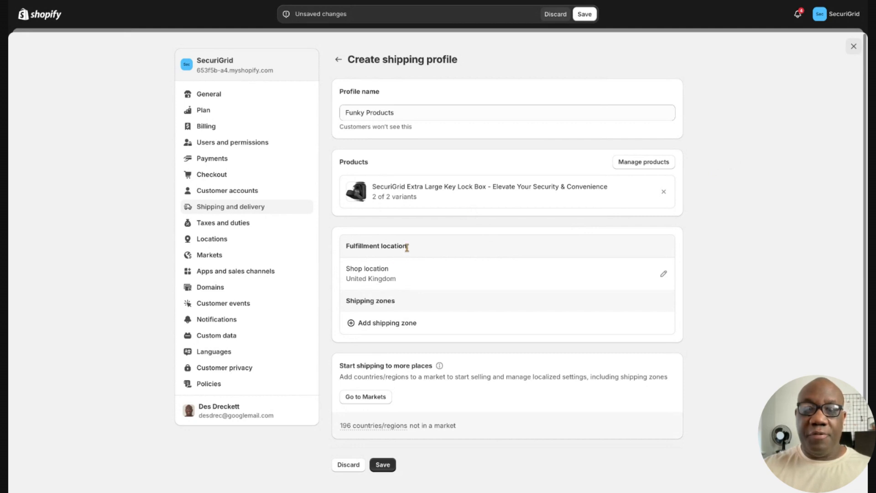
Add a new shipping zone to the profile named 'Funky UK'
{"action": "triple_click", "coordinate": [389, 273]}
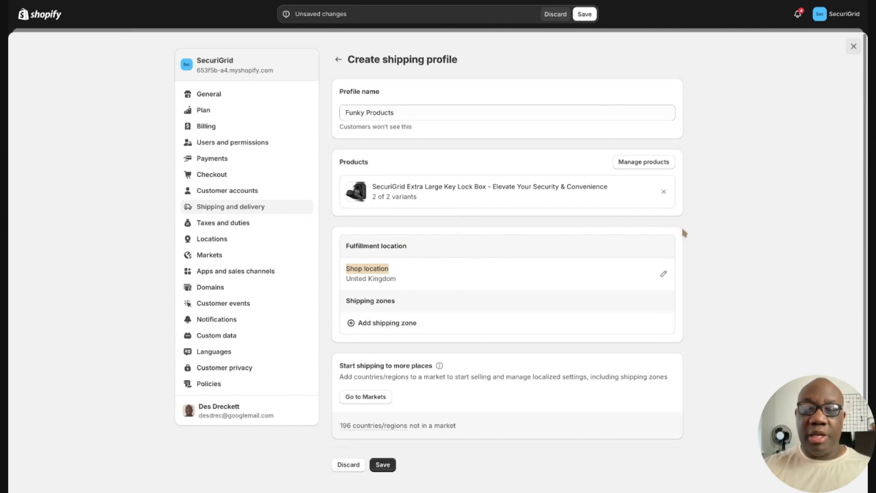
{"action": "left_click", "coordinate": [378, 329]}
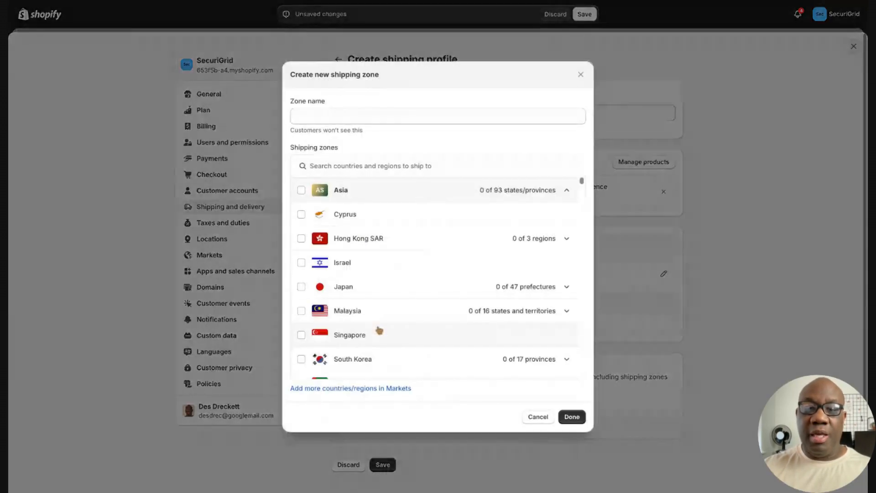
{"action": "left_click", "coordinate": [359, 117]}
{"action": "type", "text": "F"}
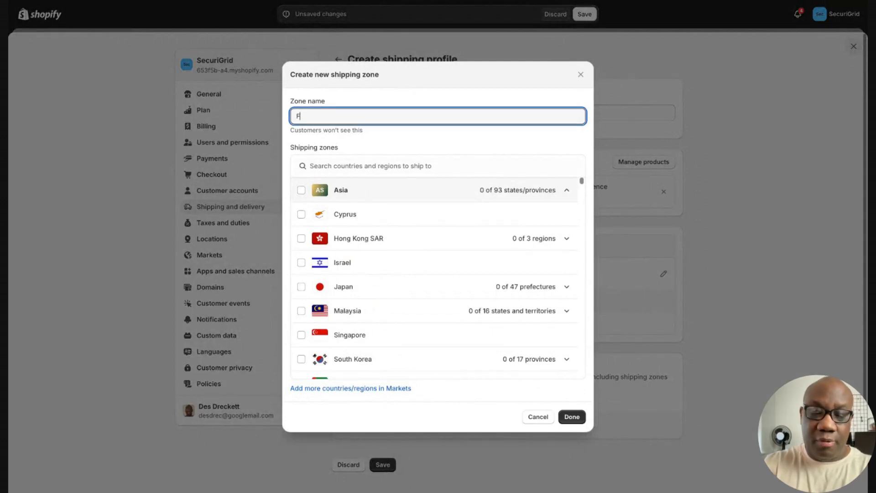
{"action": "type", "text": "unky UK"}
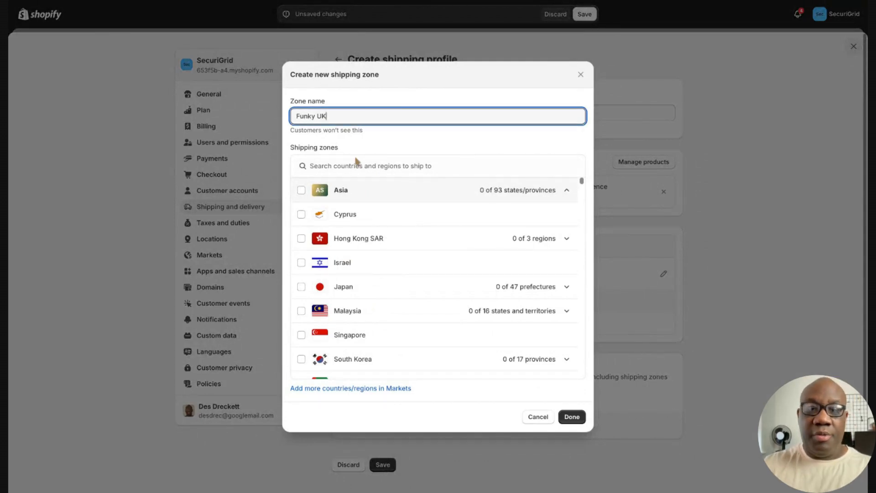
Include the United Kingdom with all five regions in Funky UK and save the zone
{"action": "left_click", "coordinate": [366, 168]}
{"action": "type", "text": "un"}
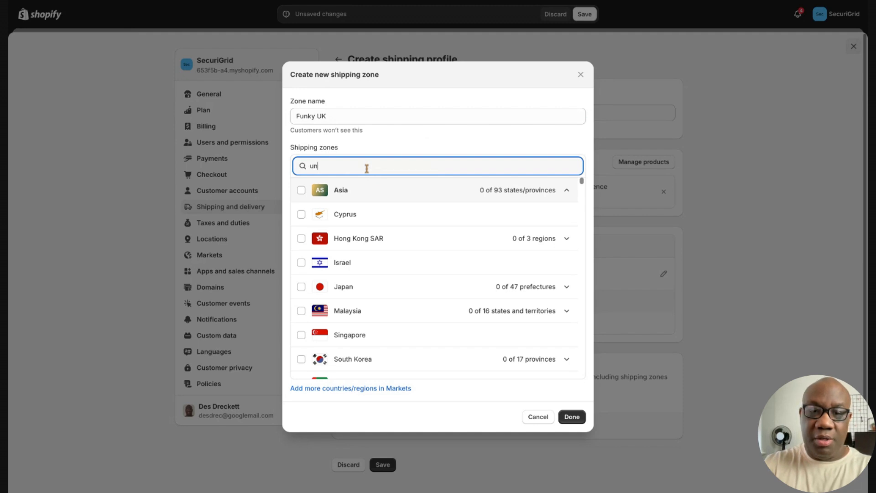
{"action": "left_click", "coordinate": [301, 215]}
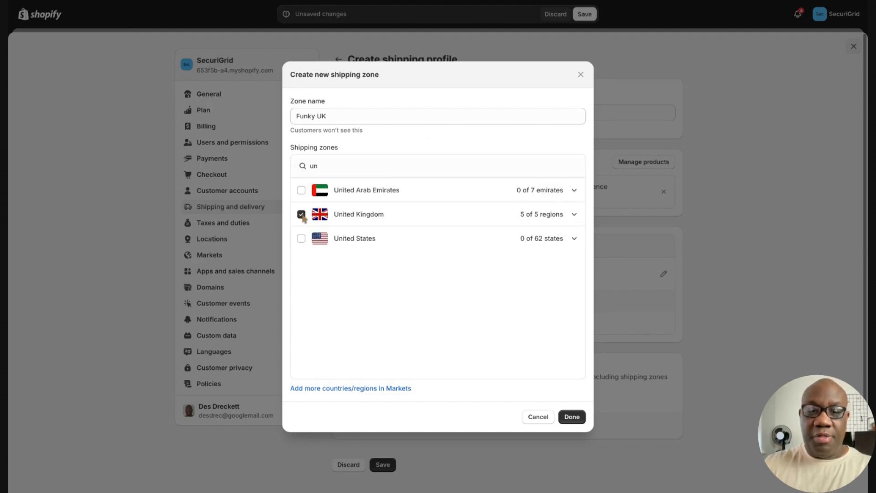
{"action": "left_click", "coordinate": [575, 215]}
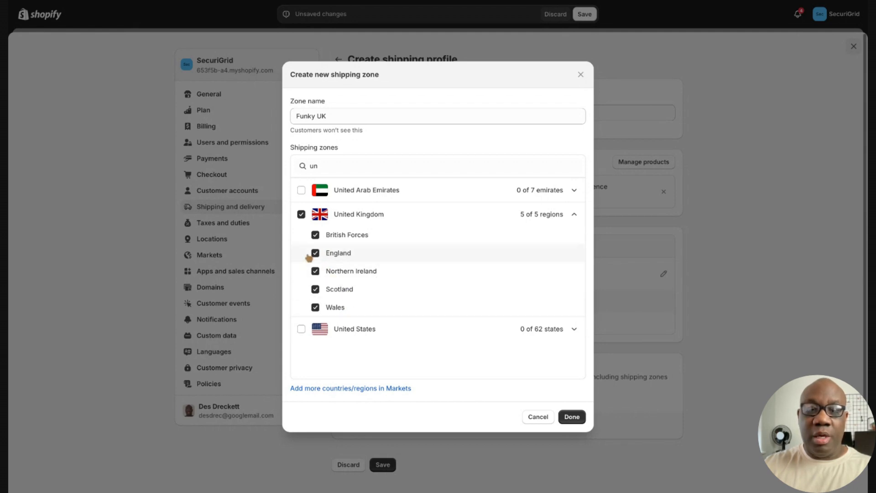
{"action": "left_click", "coordinate": [302, 215]}
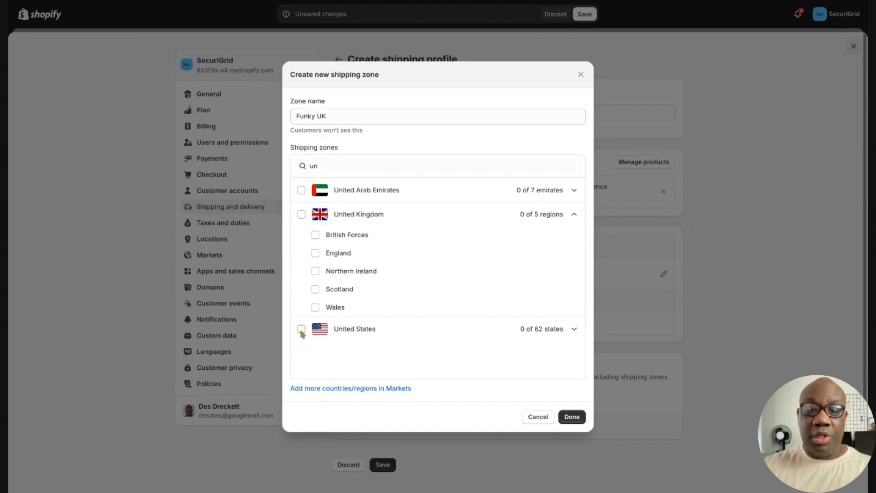
{"action": "left_click", "coordinate": [301, 215]}
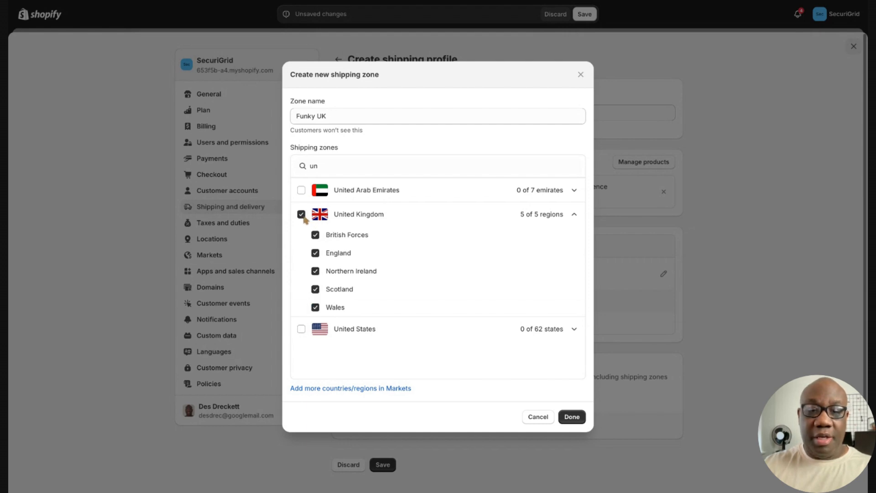
{"action": "left_click", "coordinate": [572, 416]}
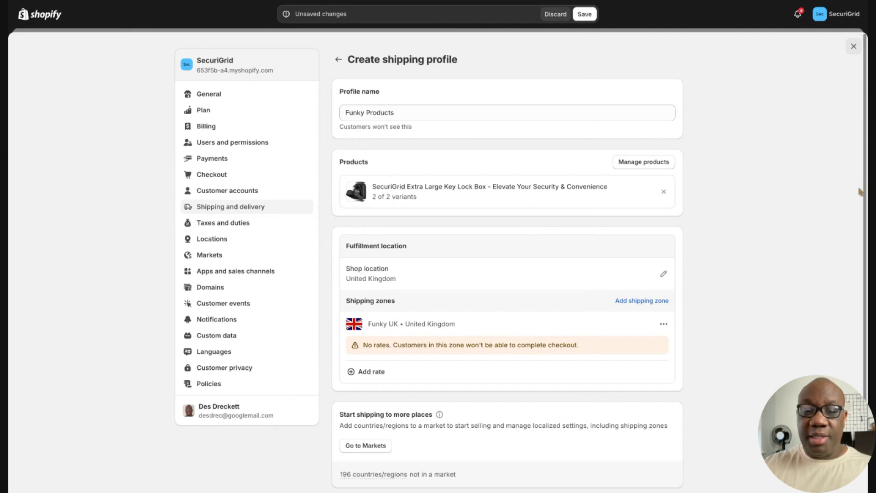
Add a flat Express shipping rate to the Funky UK zone
{"action": "left_click", "coordinate": [355, 371]}
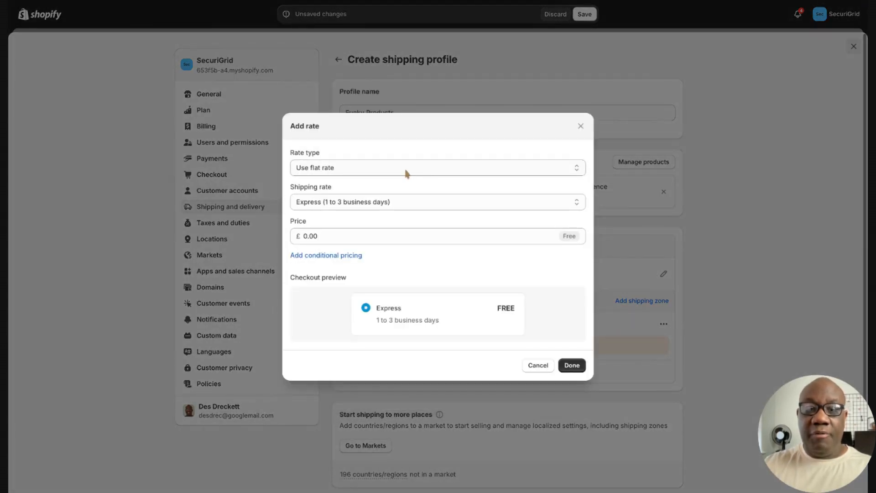
{"action": "left_click", "coordinate": [407, 171]}
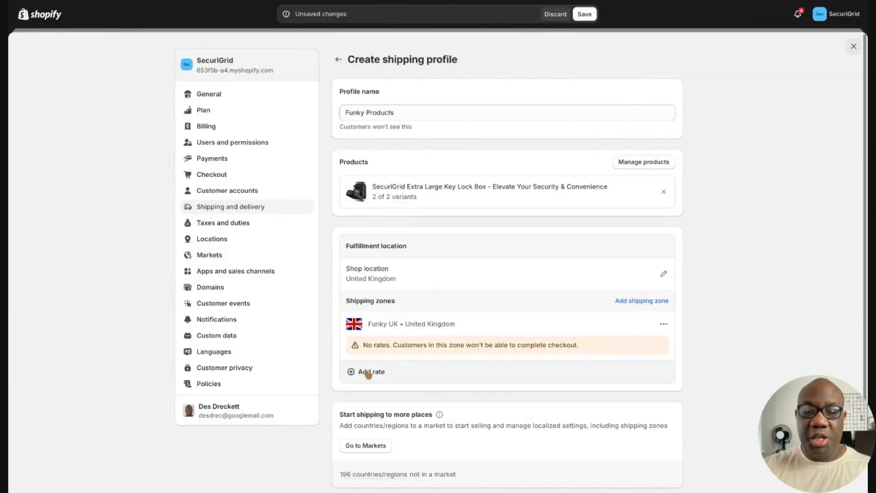
{"action": "left_click", "coordinate": [365, 370]}
{"action": "left_click", "coordinate": [416, 174]}
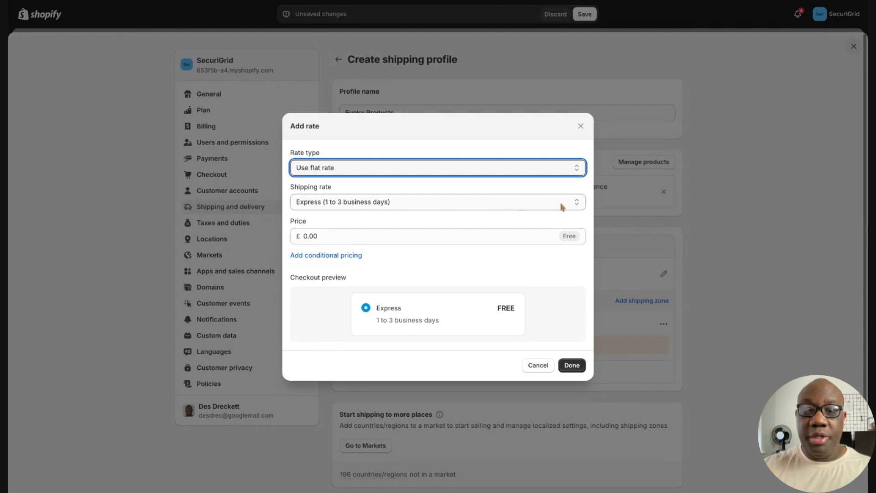
{"action": "left_click", "coordinate": [579, 207]}
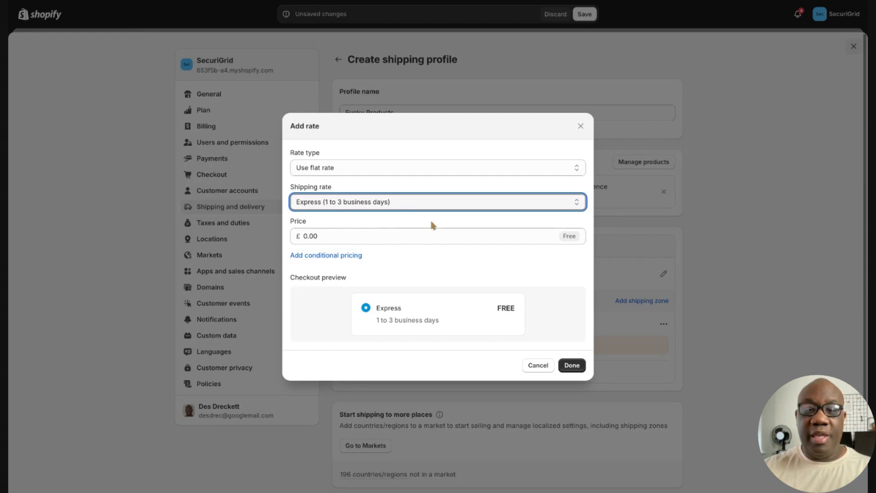
Set the Express rate price to 0.00, add it to the zone, and save the profile
{"action": "left_click", "coordinate": [325, 236]}
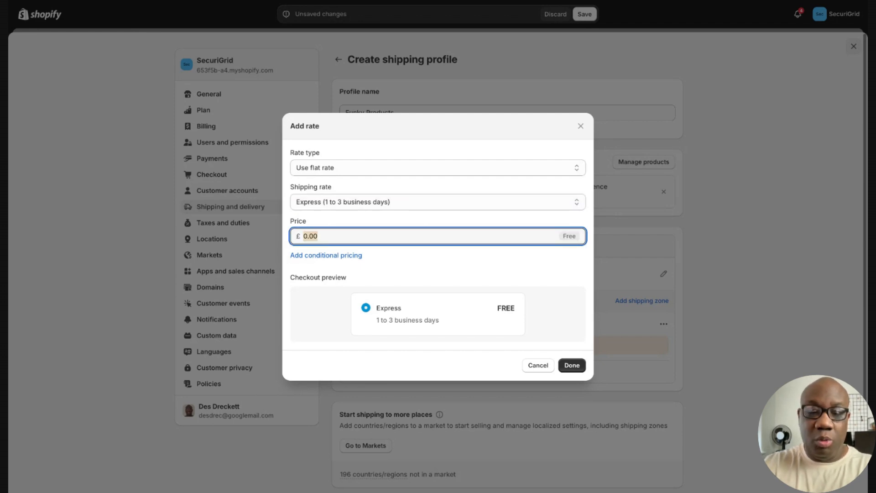
{"action": "type", "text": "10"}
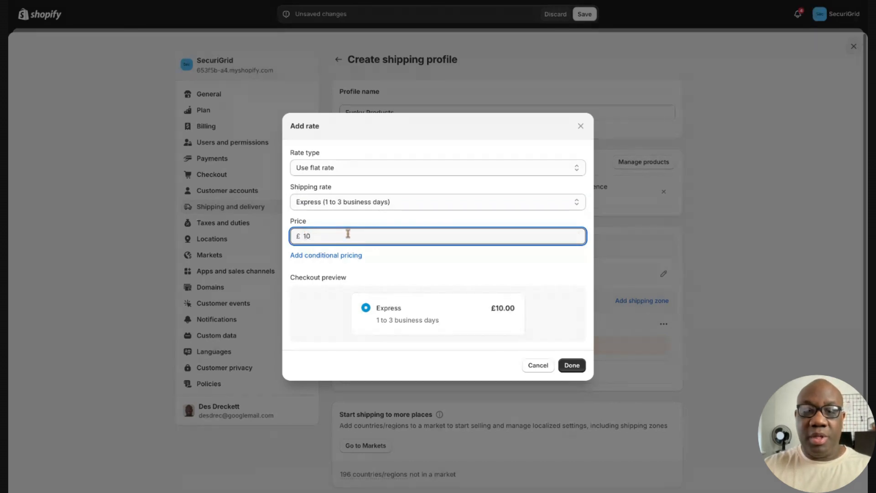
{"action": "left_click", "coordinate": [394, 246]}
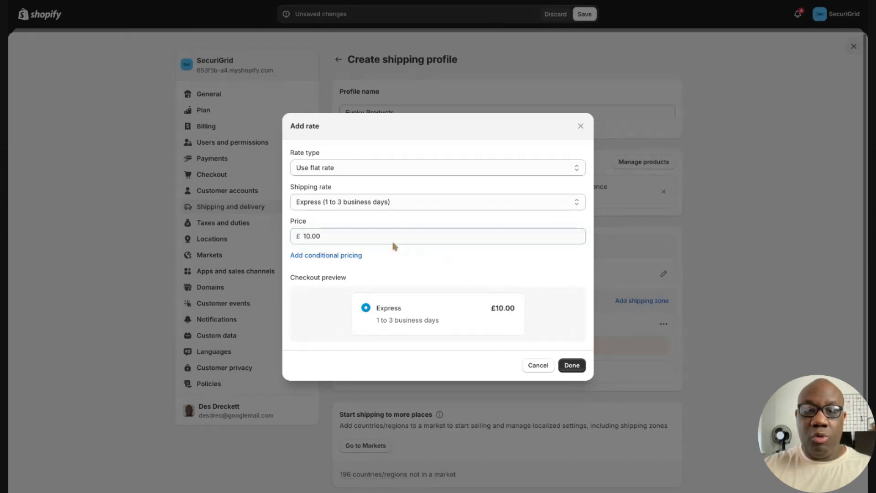
{"action": "left_click", "coordinate": [331, 232]}
{"action": "key", "text": "BackSpace"}
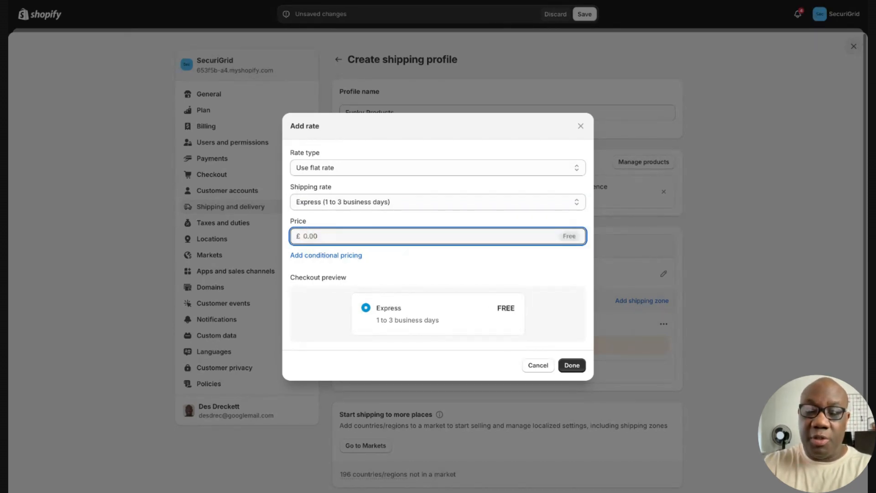
{"action": "type", "text": "000"}
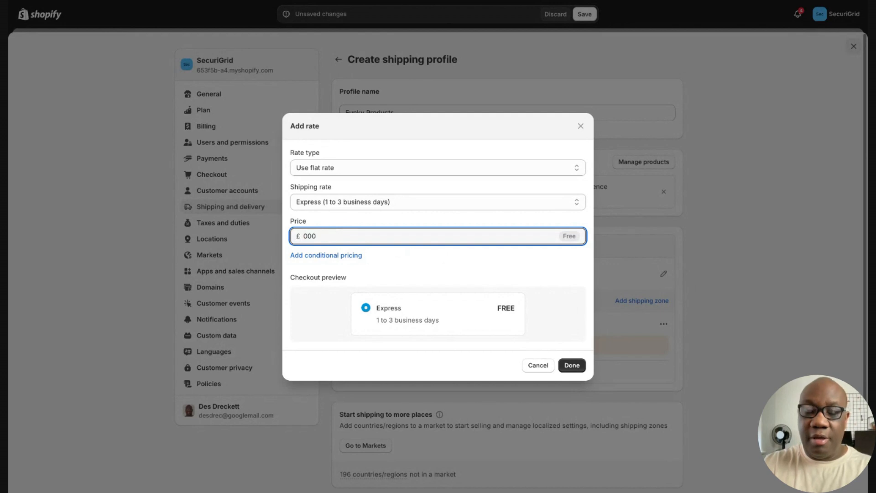
{"action": "left_click", "coordinate": [411, 260]}
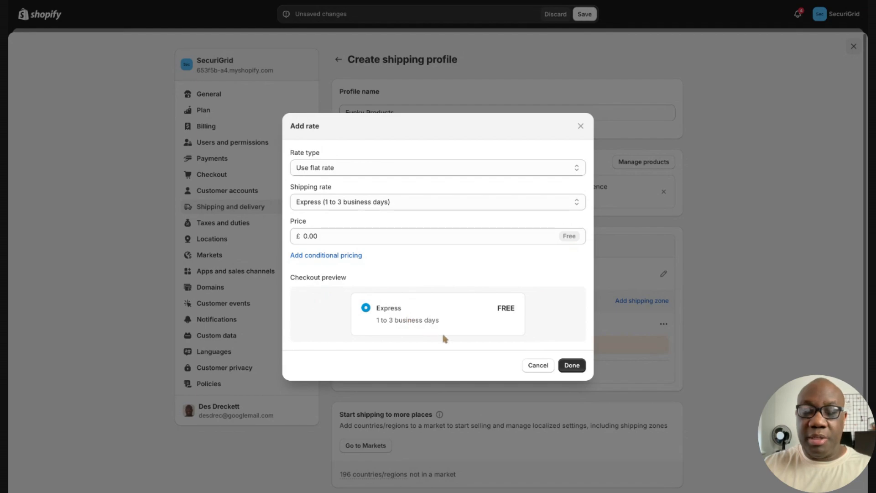
{"action": "left_click", "coordinate": [569, 365]}
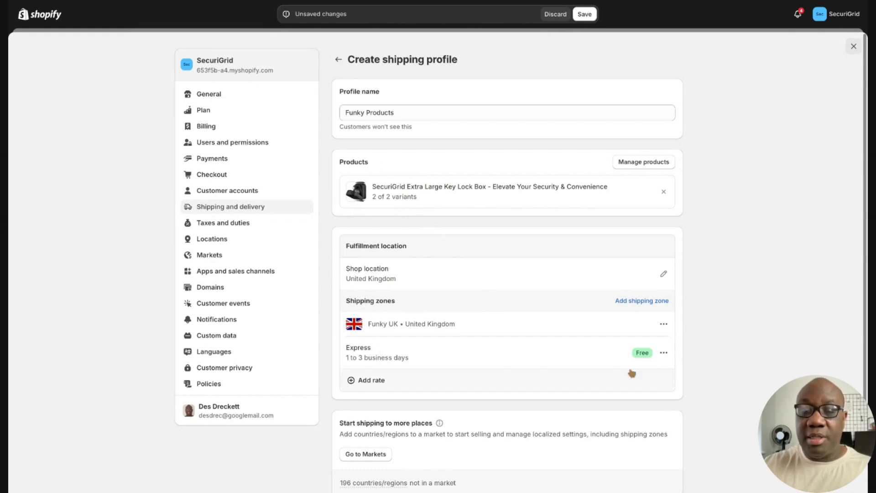
{"action": "left_click", "coordinate": [589, 16]}
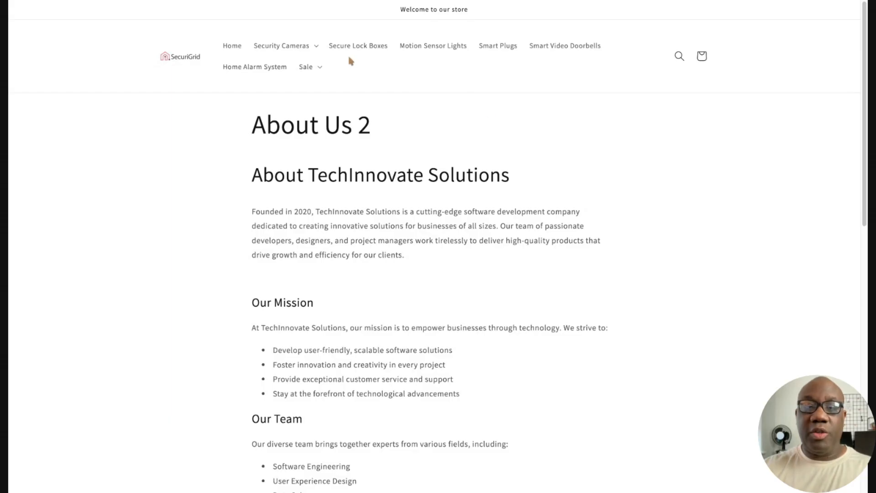
Add one Black SecuriGrid Extra Large Key Lock Box to the cart from Secure Lock Boxes and view the cart
{"action": "left_click", "coordinate": [354, 48]}
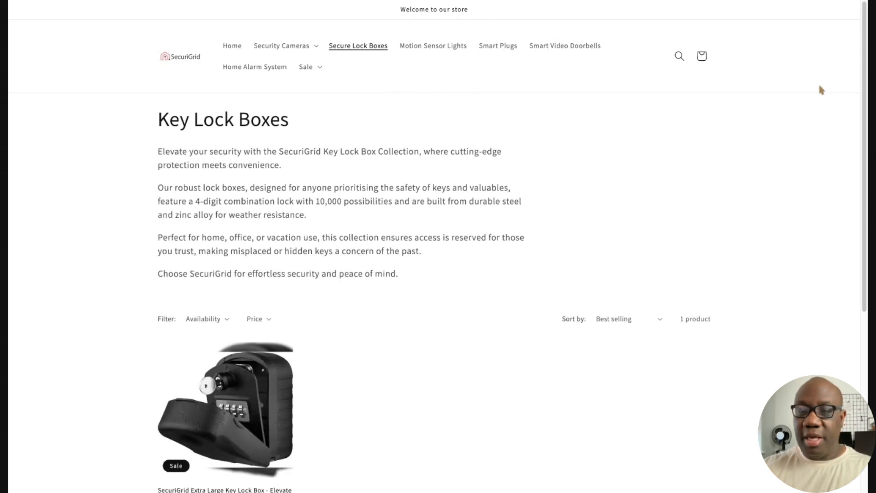
{"action": "scroll", "coordinate": [242, 291], "scroll_direction": "down", "scroll_amount": 3}
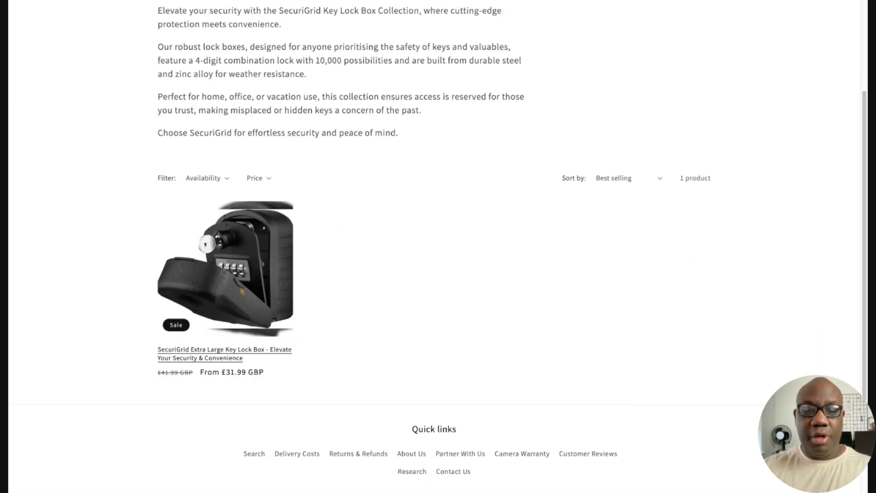
{"action": "left_click", "coordinate": [242, 291]}
{"action": "scroll", "coordinate": [660, 132], "scroll_direction": "down", "scroll_amount": 2}
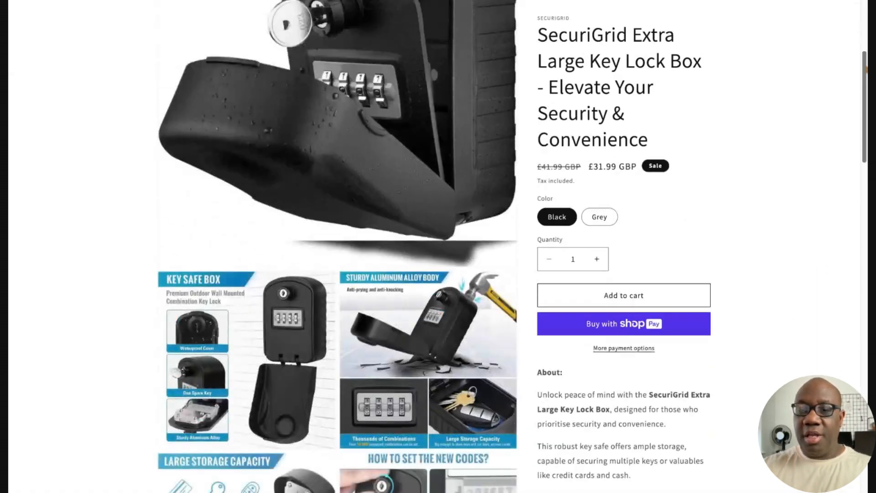
{"action": "left_click", "coordinate": [601, 217]}
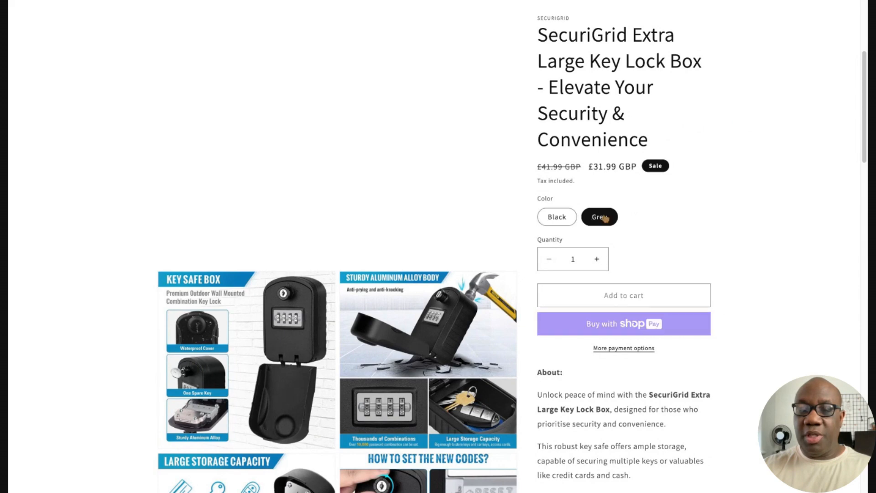
{"action": "left_click", "coordinate": [553, 218]}
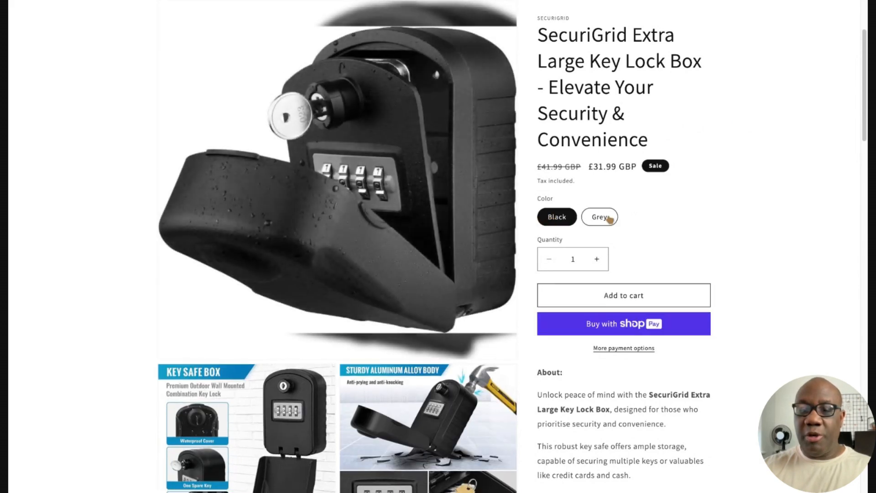
{"action": "left_click", "coordinate": [623, 295]}
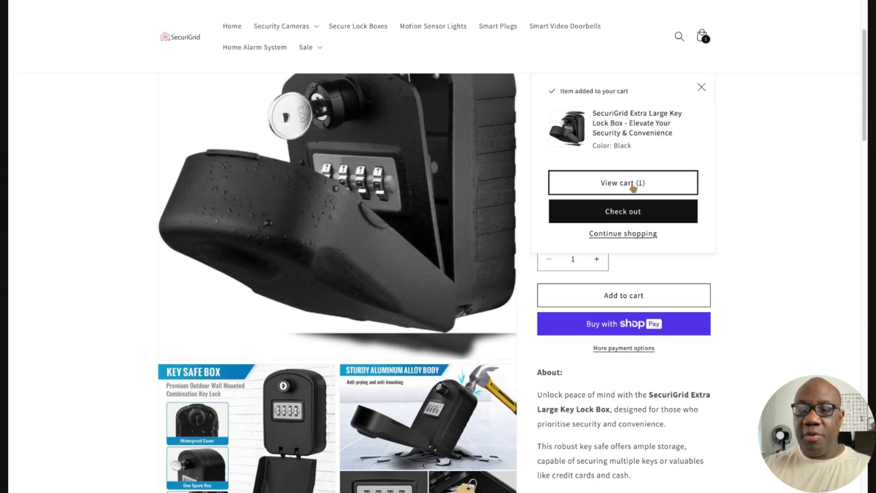
{"action": "left_click", "coordinate": [632, 187]}
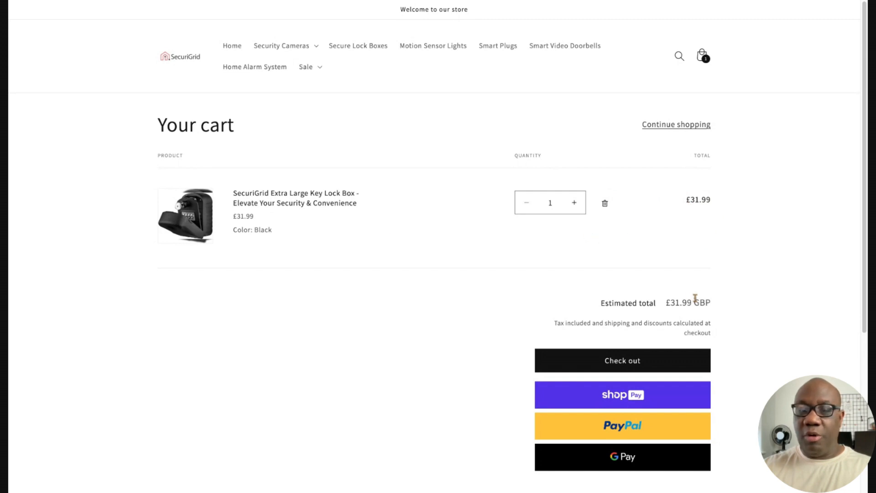
Go to checkout and fill in the contact e-mail so free Express shipping shows
{"action": "left_click", "coordinate": [642, 362]}
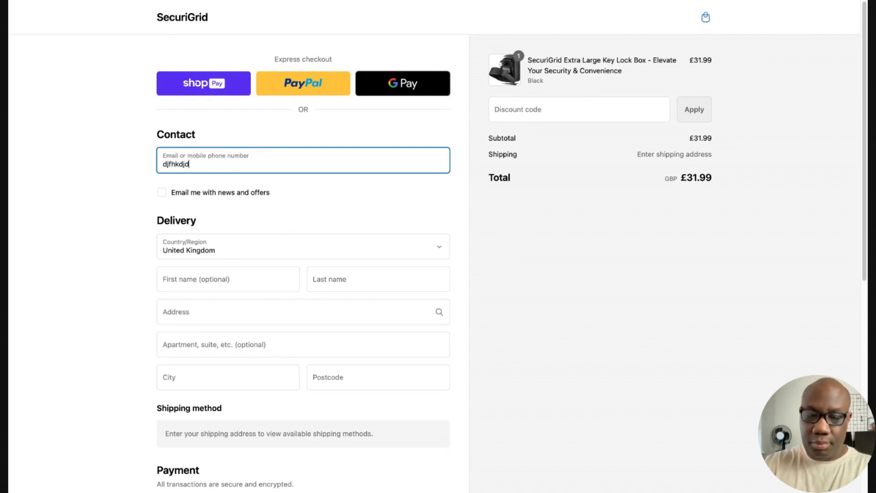
{"action": "type", "text": "@bti.com"}
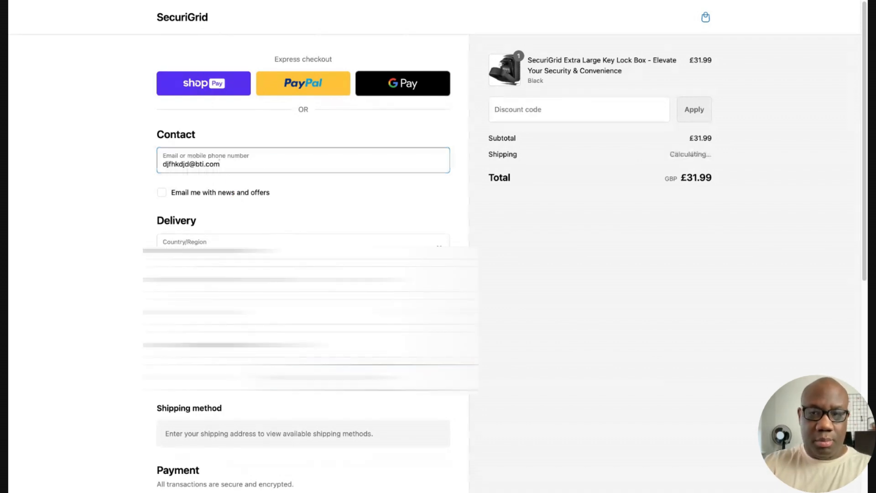
{"action": "key", "text": "Tab"}
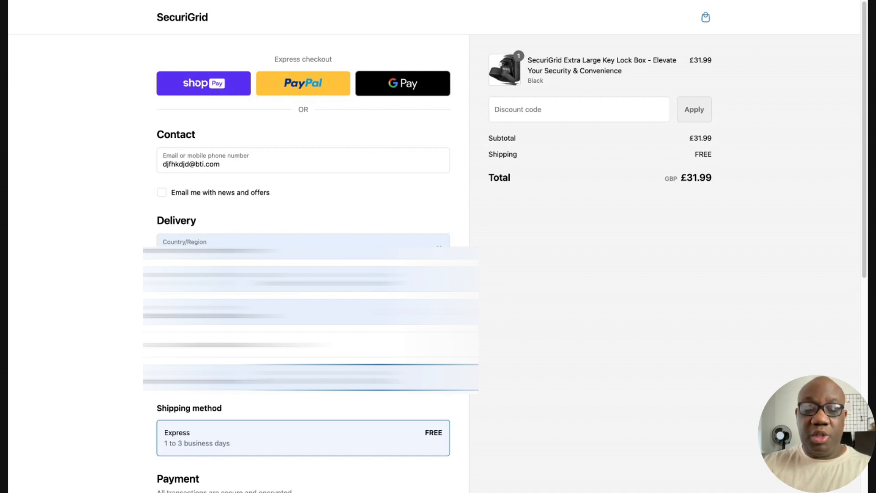